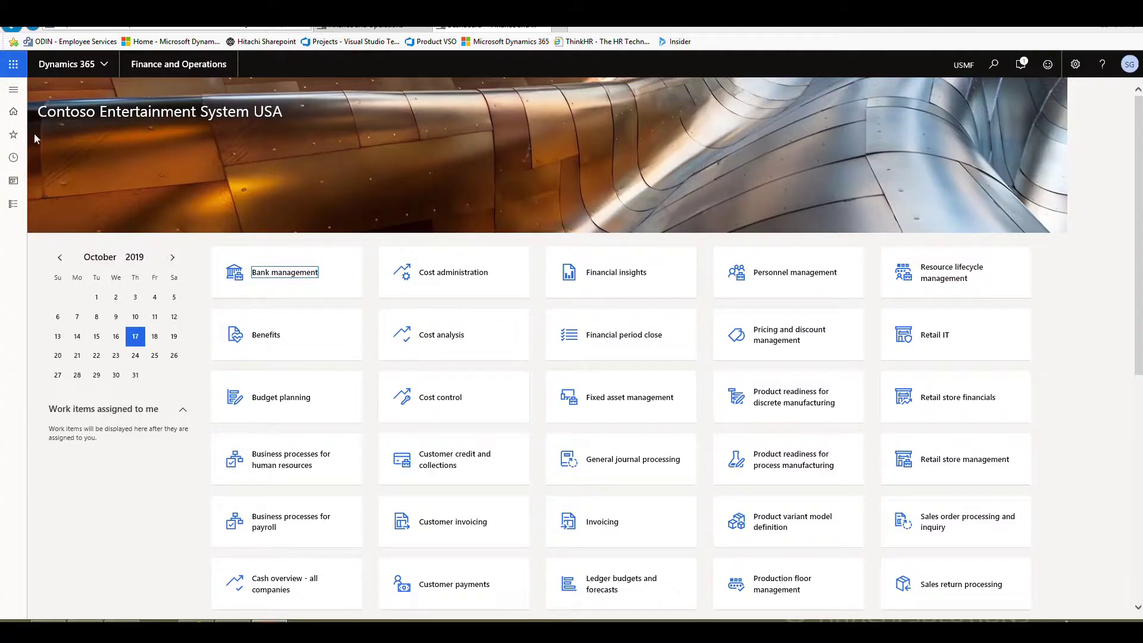
Step: Open the warehouse Locations list filtered on 'z' and select the ZPICK location
{"action": "left_click", "coordinate": [13, 89]}
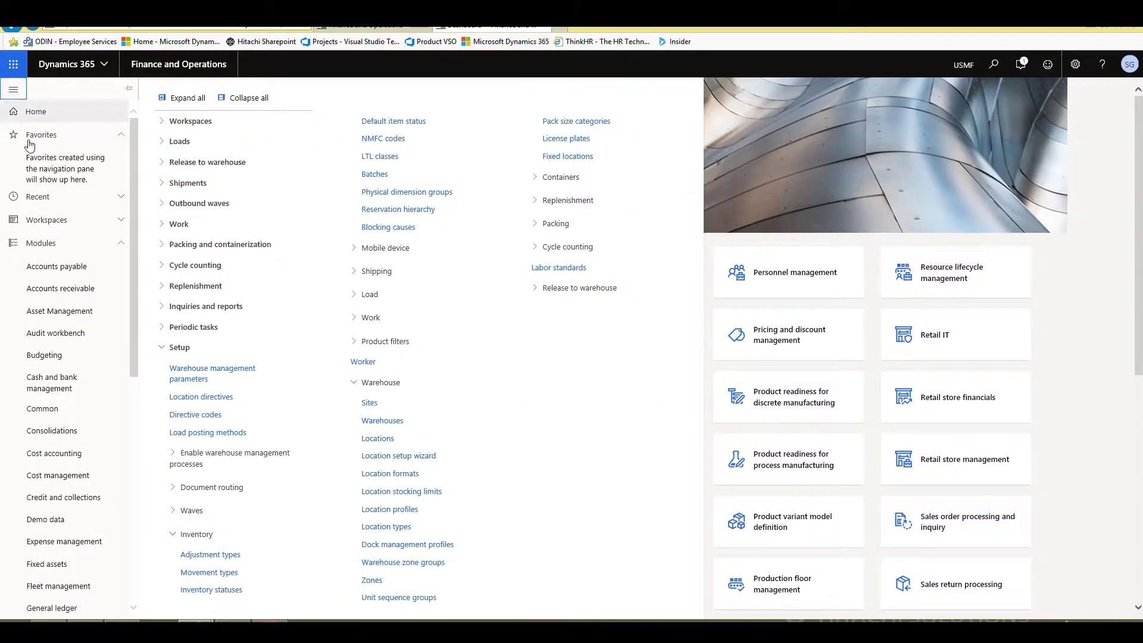
{"action": "scroll", "coordinate": [35, 358], "scroll_direction": "down", "scroll_amount": 7}
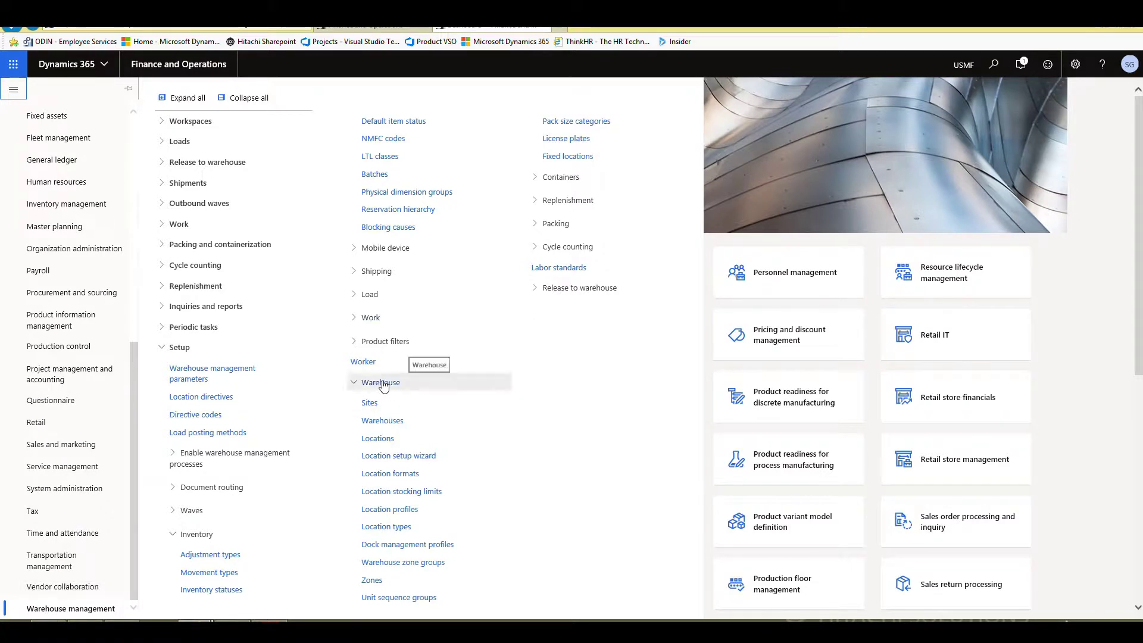
{"action": "left_click", "coordinate": [381, 439]}
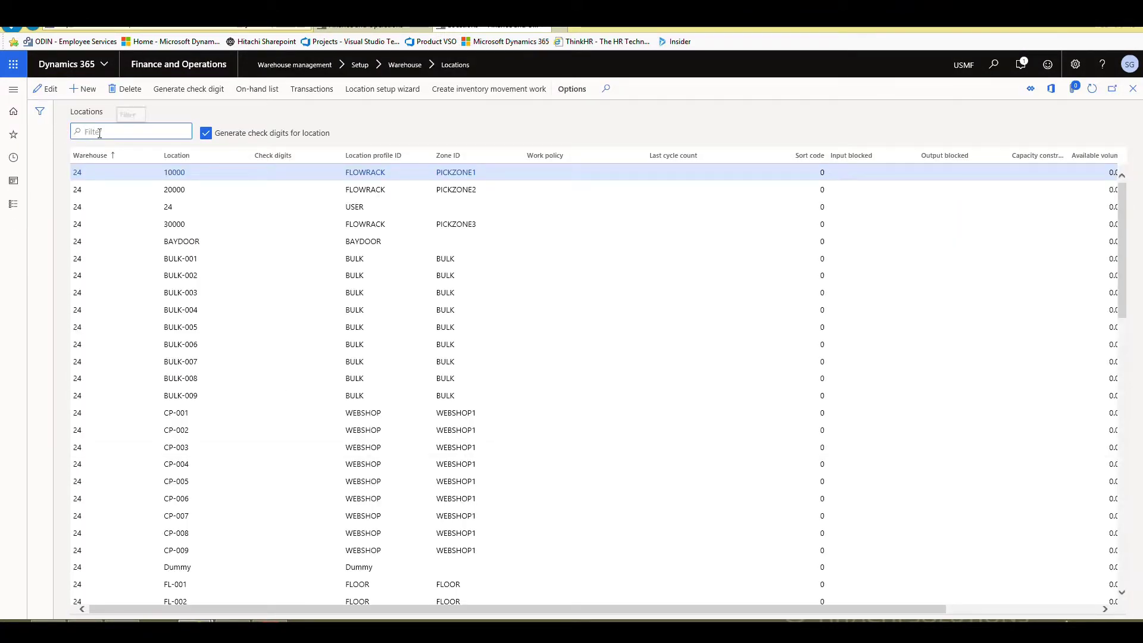
{"action": "type", "text": "z"}
{"action": "key", "text": "Return"}
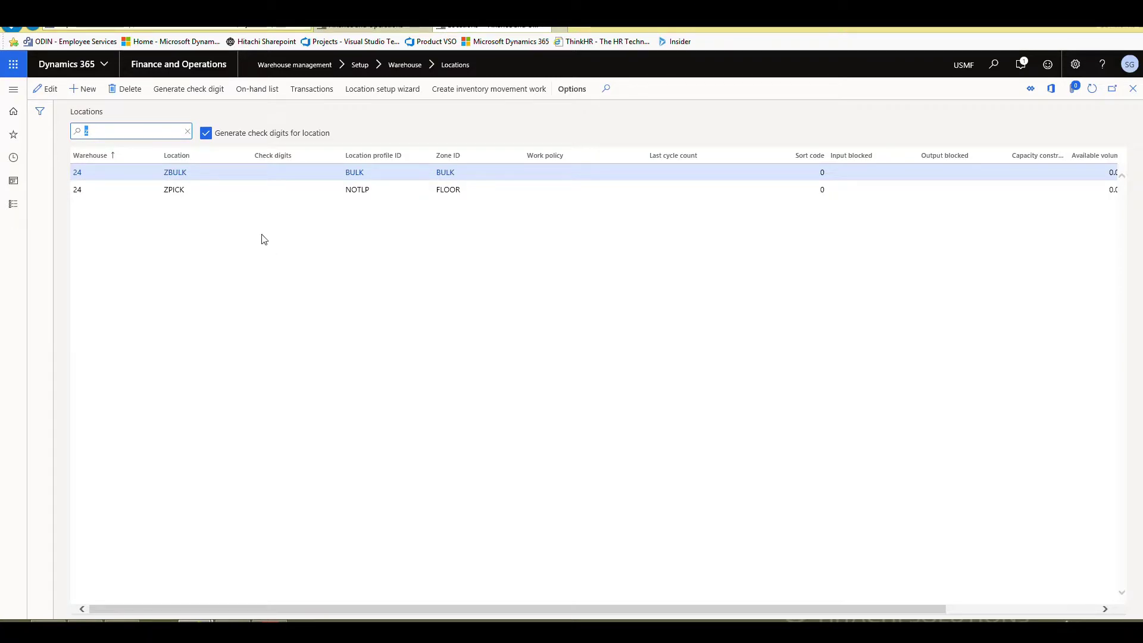
{"action": "left_click", "coordinate": [193, 191]}
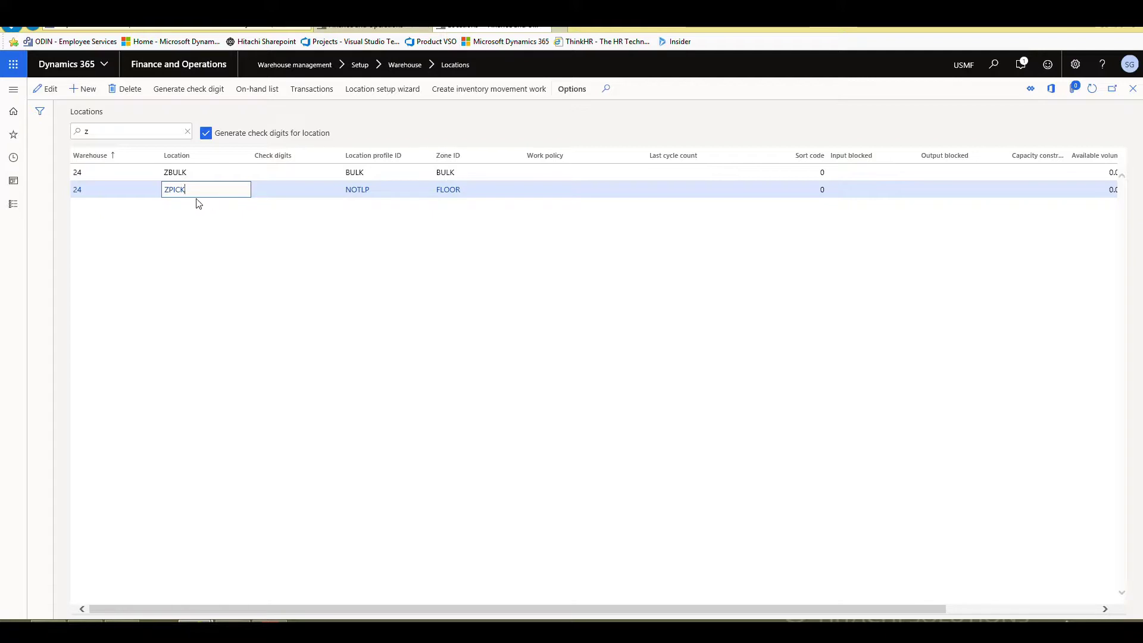
Step: Adjust the on-hand quantity of item Z0001 at ZPICK from 50.00 to 100.00 and post it
{"action": "left_click", "coordinate": [254, 93]}
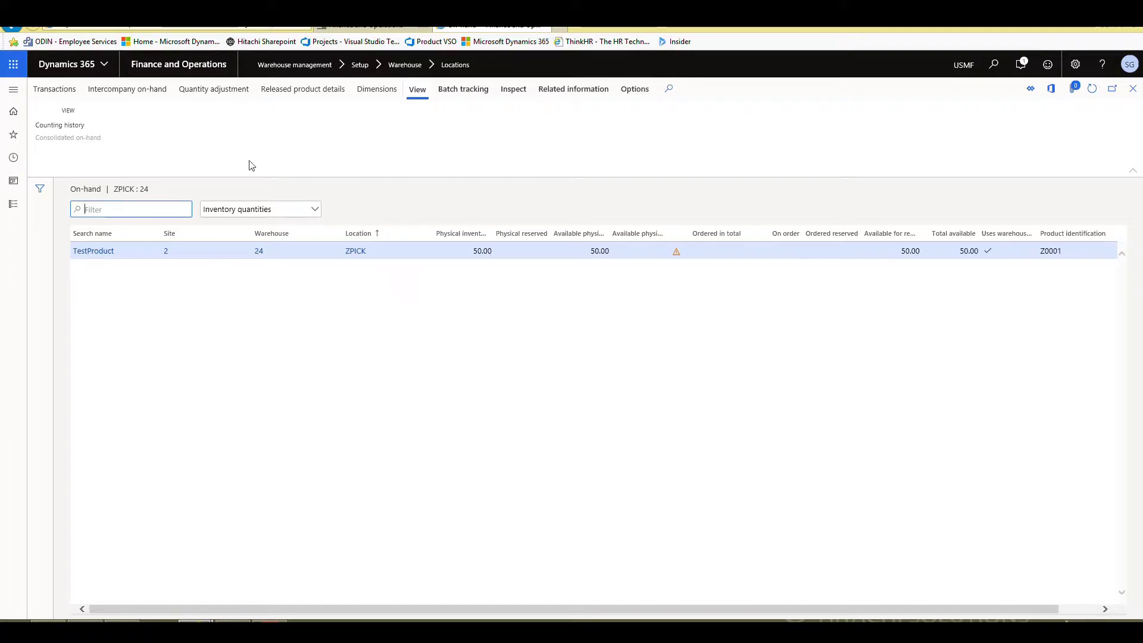
{"action": "left_click", "coordinate": [226, 90]}
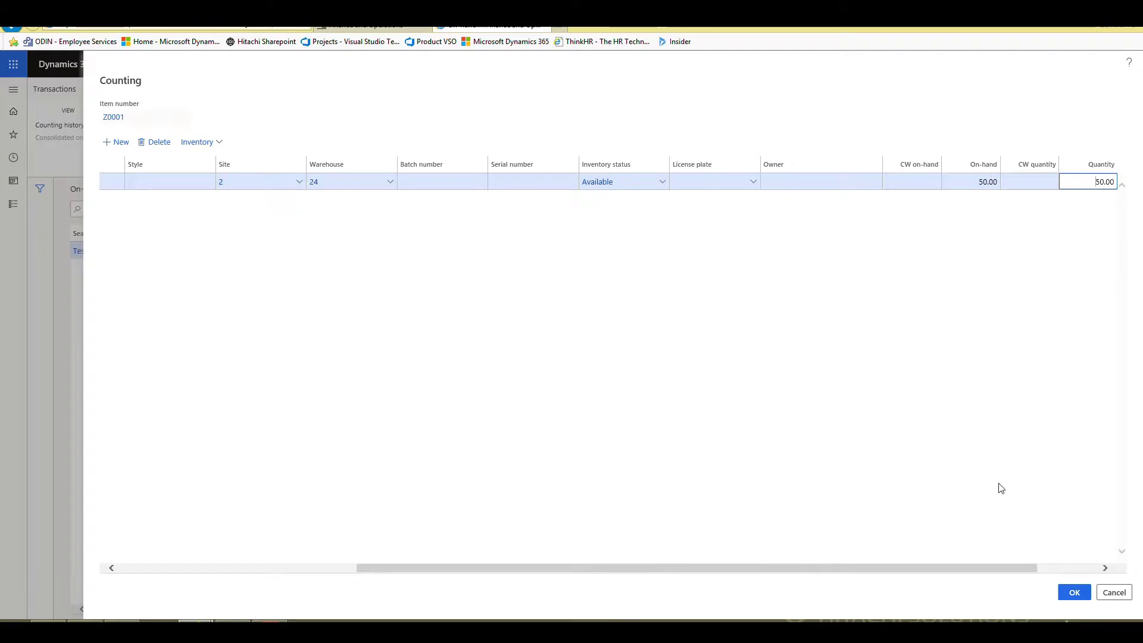
{"action": "left_click_drag", "start_coordinate": [1085, 183], "coordinate": [1139, 182]}
{"action": "type", "text": "100"}
{"action": "left_click", "coordinate": [1074, 596]}
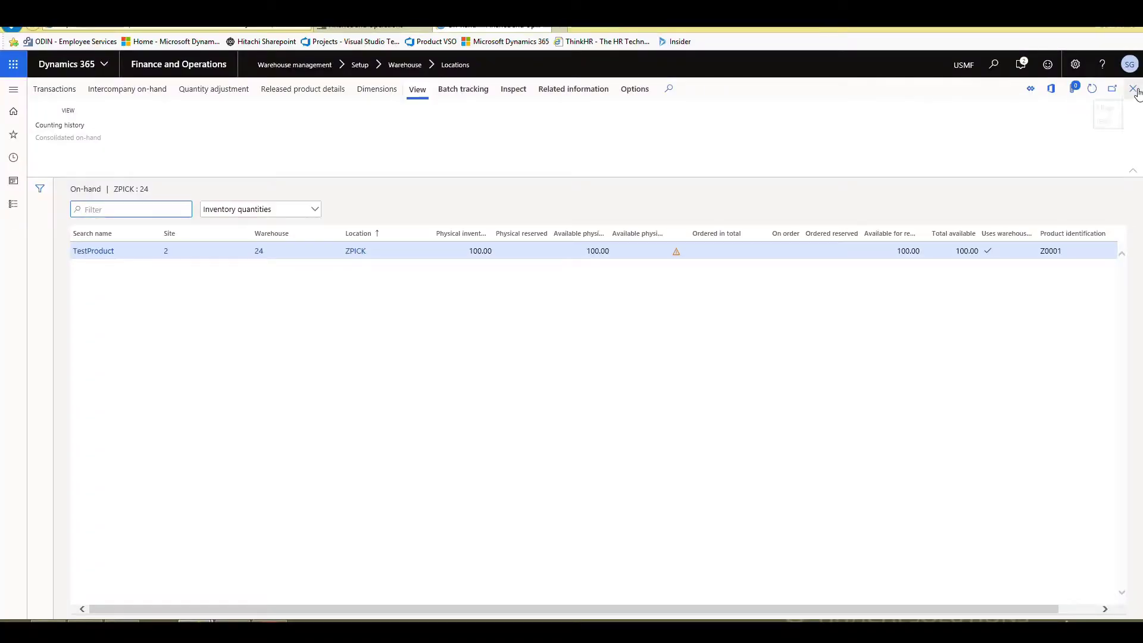
Step: Leave the on-hand view and open Movement types to check Inventory Movement uses work class InvMov
{"action": "left_click", "coordinate": [1133, 89]}
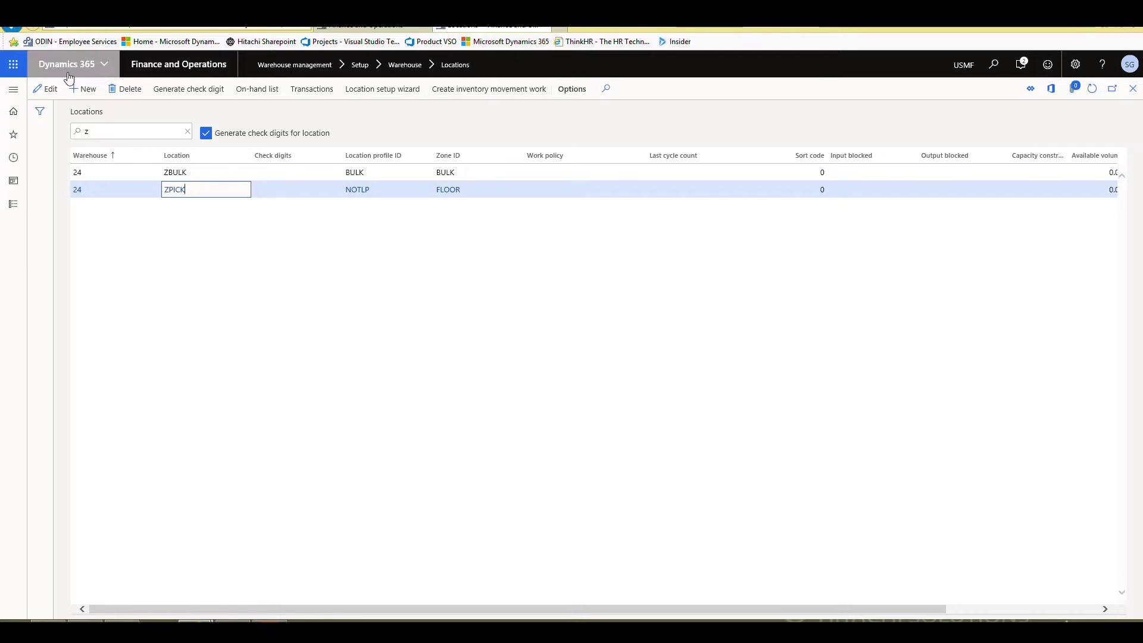
{"action": "left_click", "coordinate": [14, 92]}
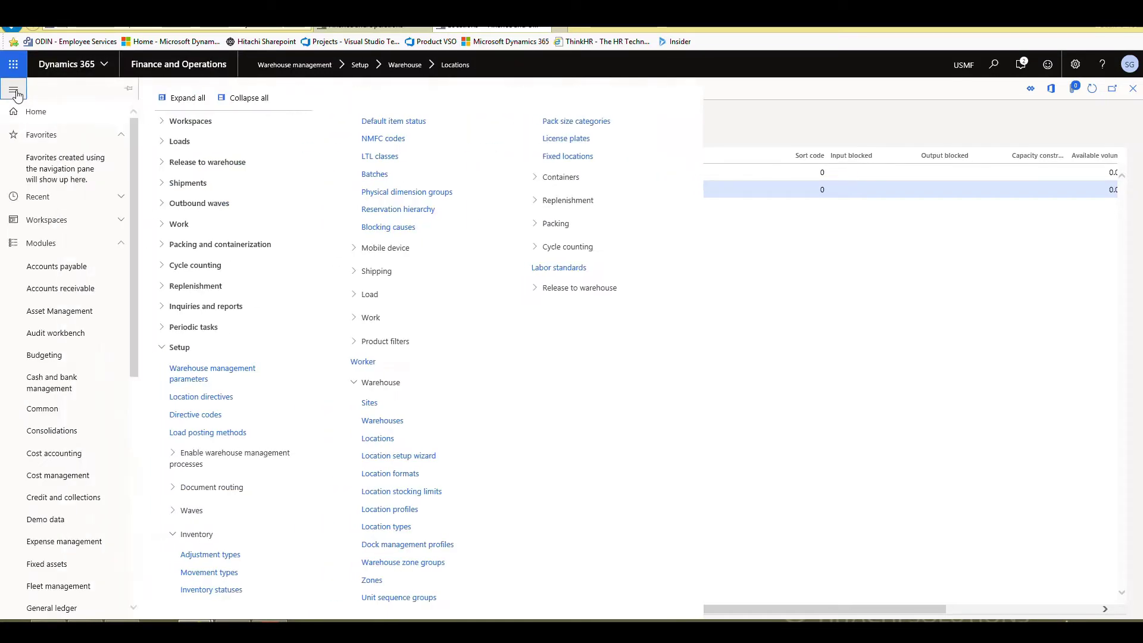
{"action": "scroll", "coordinate": [105, 391], "scroll_direction": "down", "scroll_amount": 5}
{"action": "scroll", "coordinate": [128, 512], "scroll_direction": "down", "scroll_amount": 1}
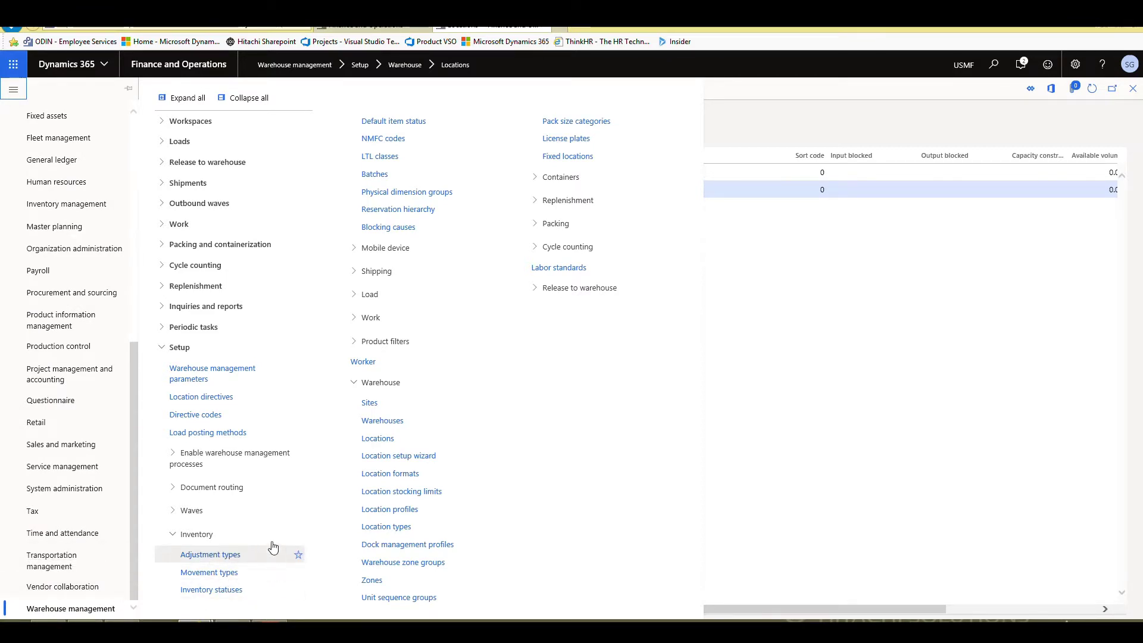
{"action": "left_click", "coordinate": [230, 576]}
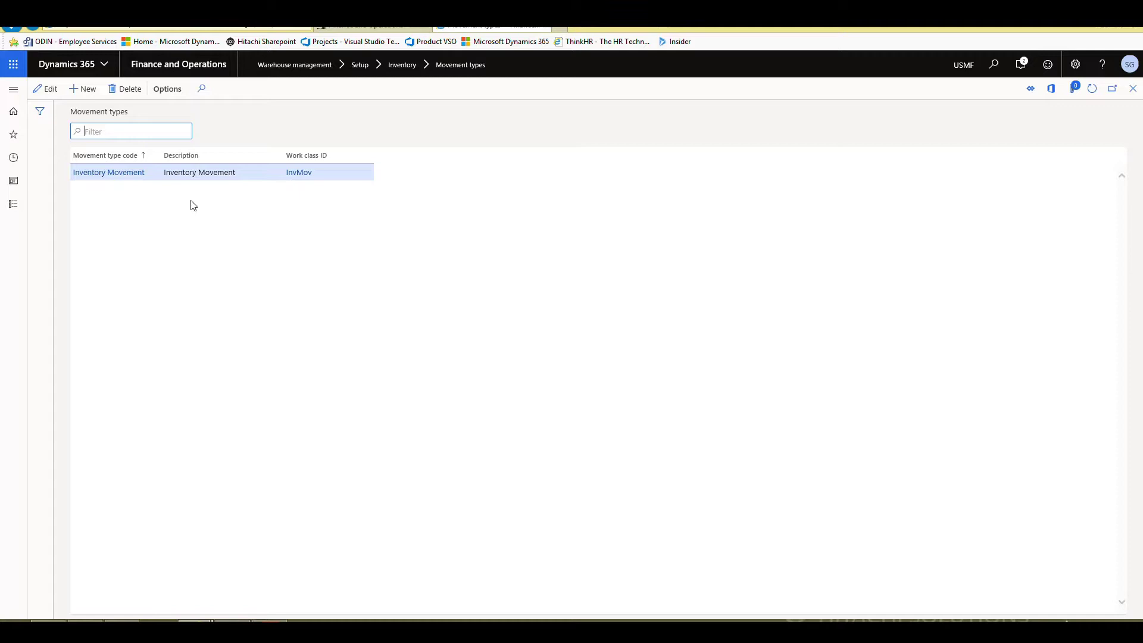
Step: Return to Locations, filter the list to ZBULK and ZPICK, and select the ZPICK row
{"action": "left_click", "coordinate": [1133, 88]}
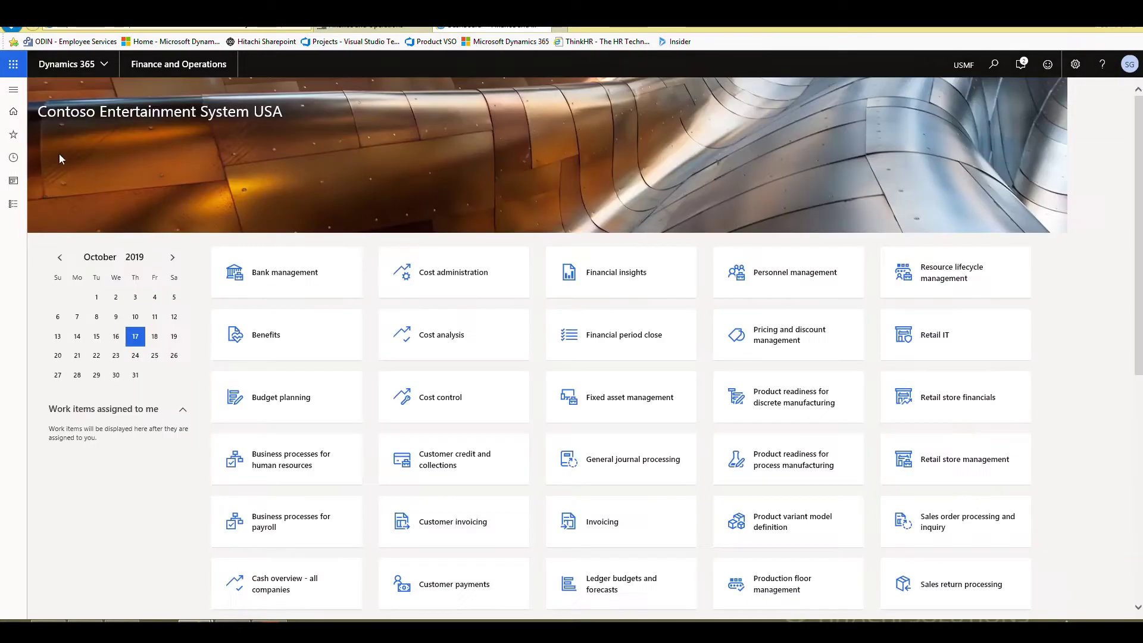
{"action": "left_click", "coordinate": [12, 91]}
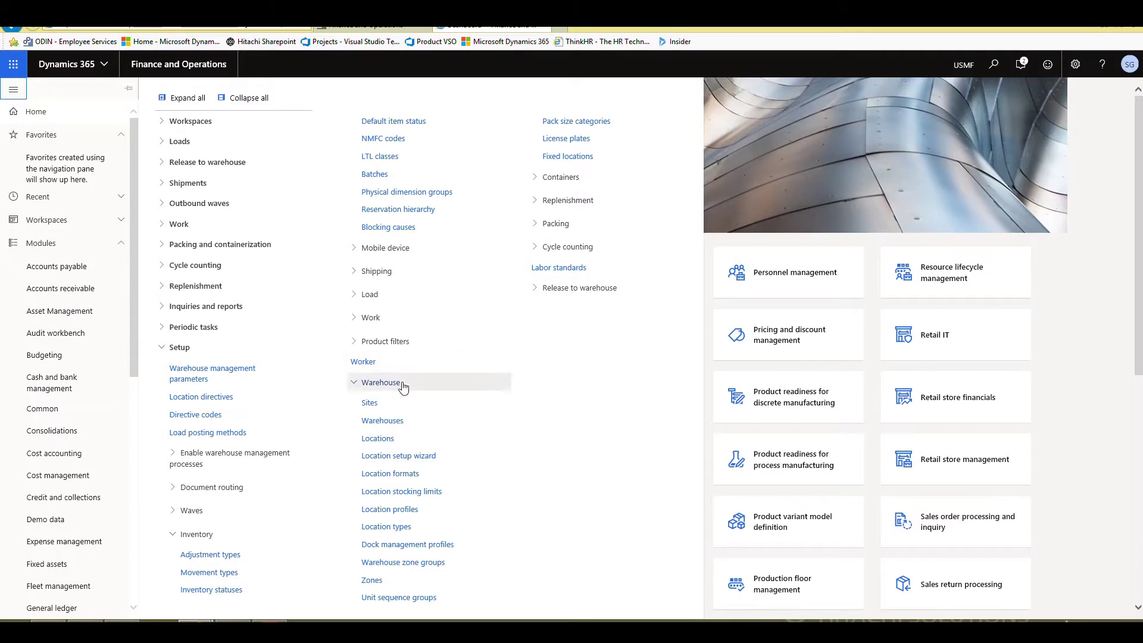
{"action": "left_click", "coordinate": [376, 439]}
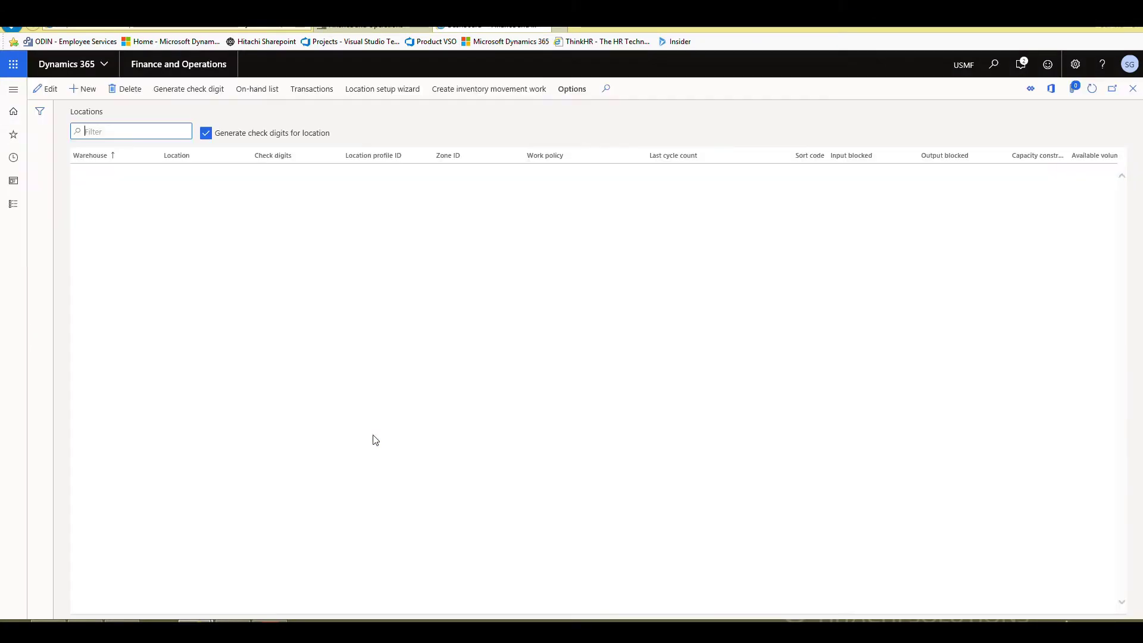
{"action": "left_click", "coordinate": [113, 124]}
{"action": "type", "text": "2"}
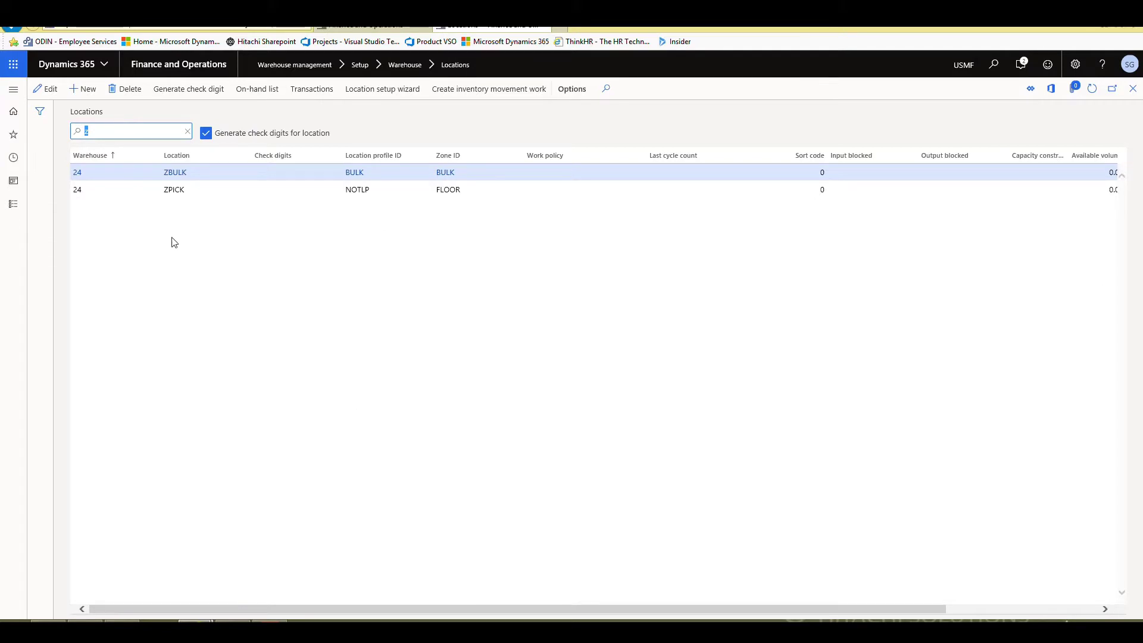
{"action": "left_click", "coordinate": [229, 194]}
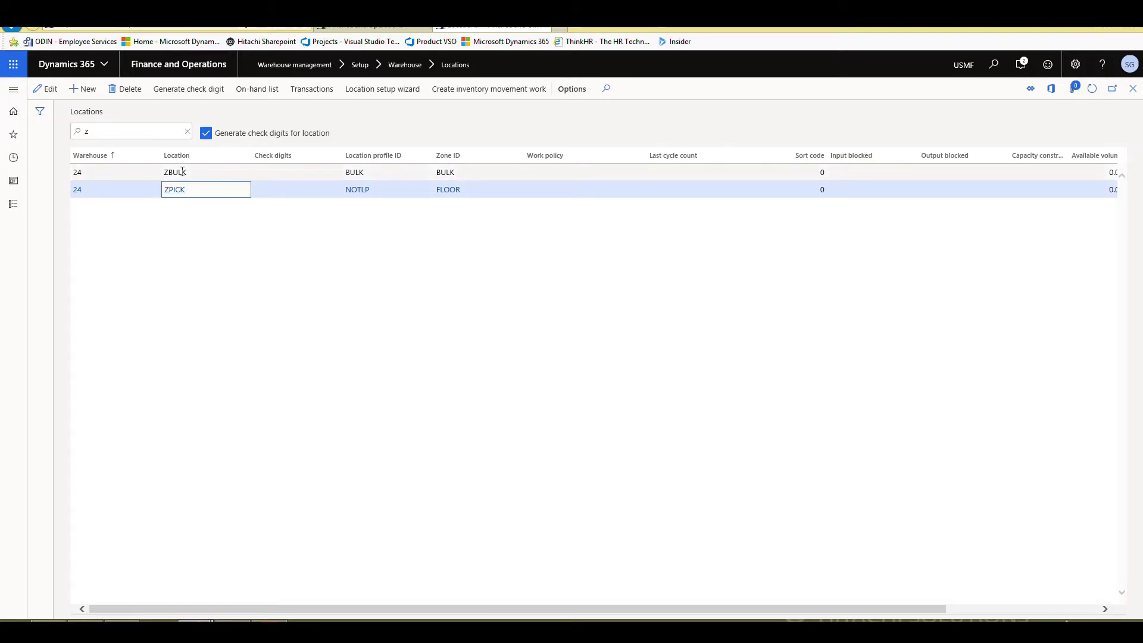
Step: Create movement work moving 100 ea from ZPICK to ZBULK with movement type Inventory Movement
{"action": "left_click", "coordinate": [508, 96]}
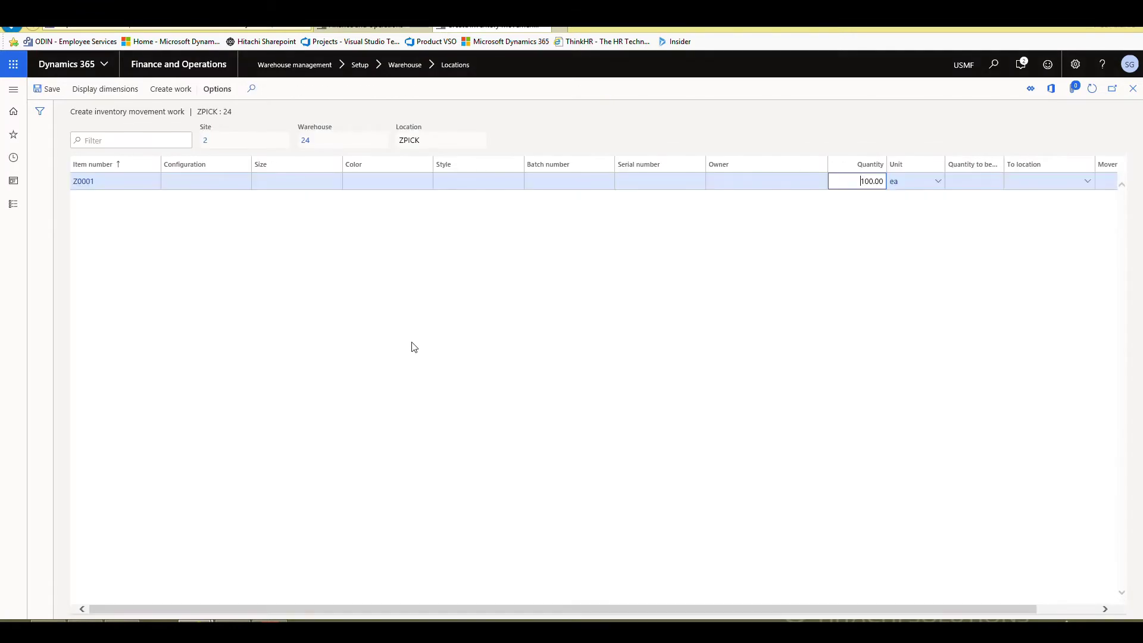
{"action": "left_click", "coordinate": [695, 609]}
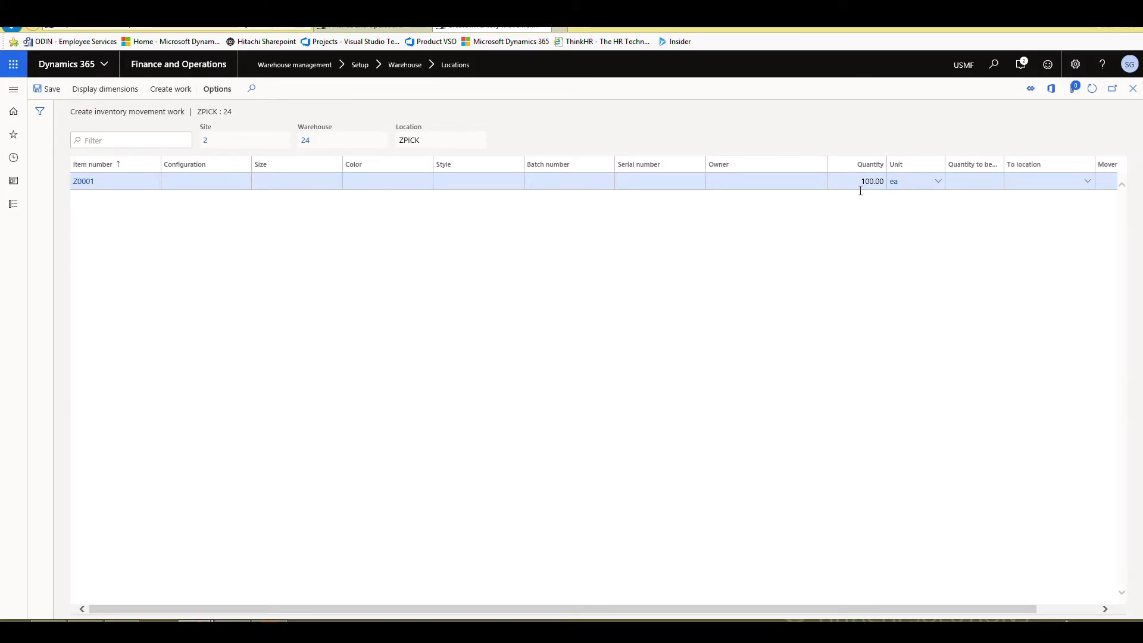
{"action": "left_click", "coordinate": [975, 180]}
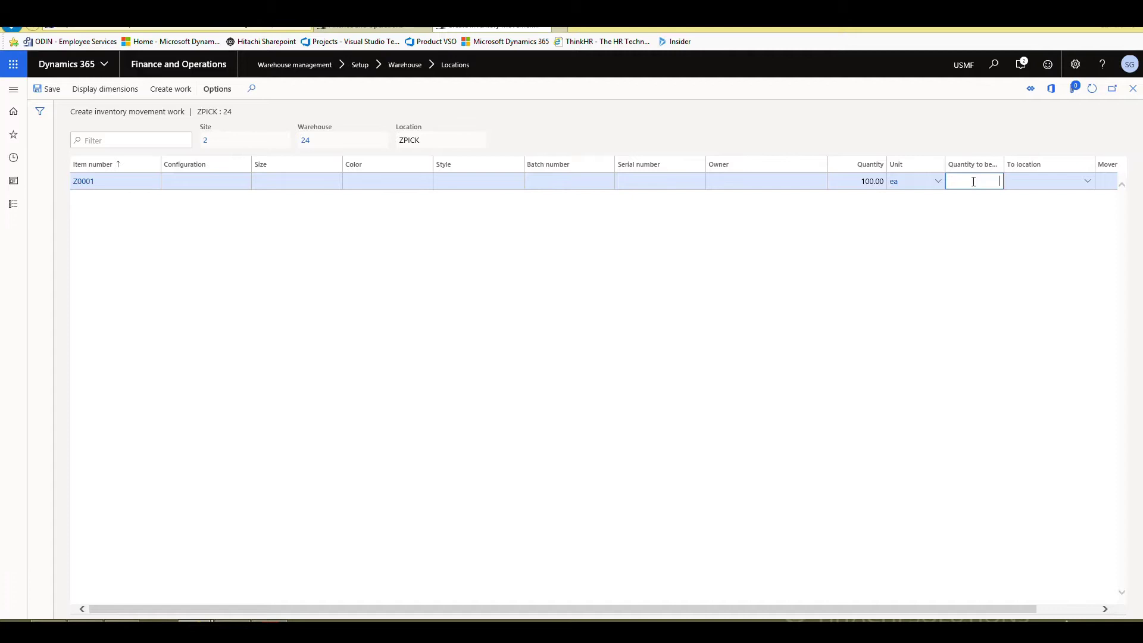
{"action": "type", "text": "100"}
{"action": "key", "text": "Tab"}
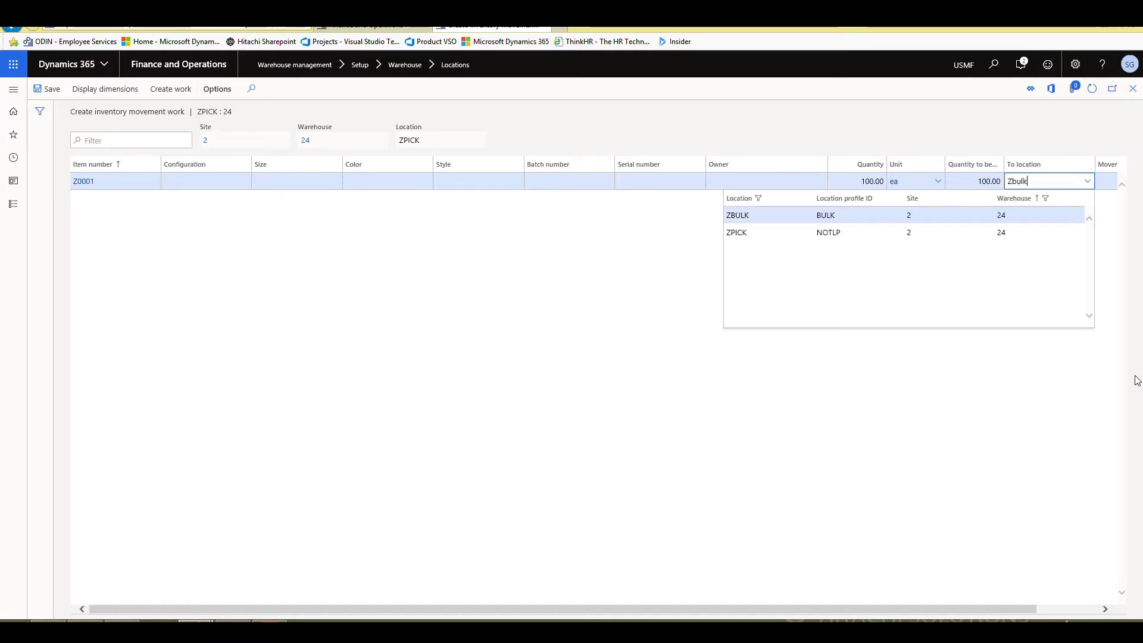
{"action": "key", "text": "Tab"}
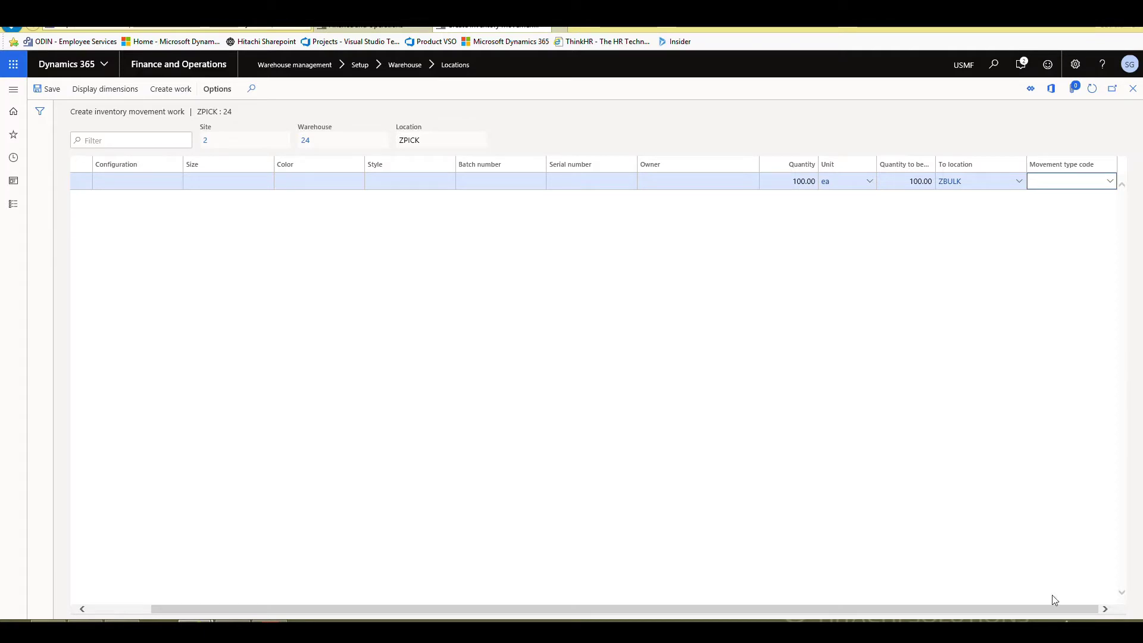
{"action": "left_click", "coordinate": [1109, 181]}
{"action": "left_click", "coordinate": [947, 216]}
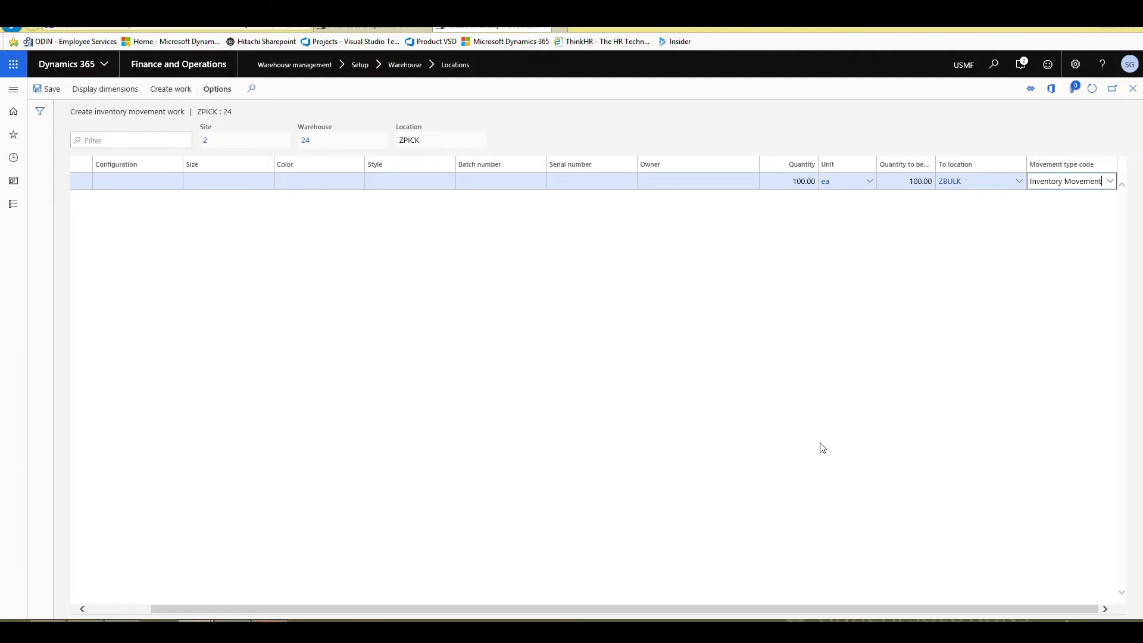
{"action": "left_click", "coordinate": [175, 89]}
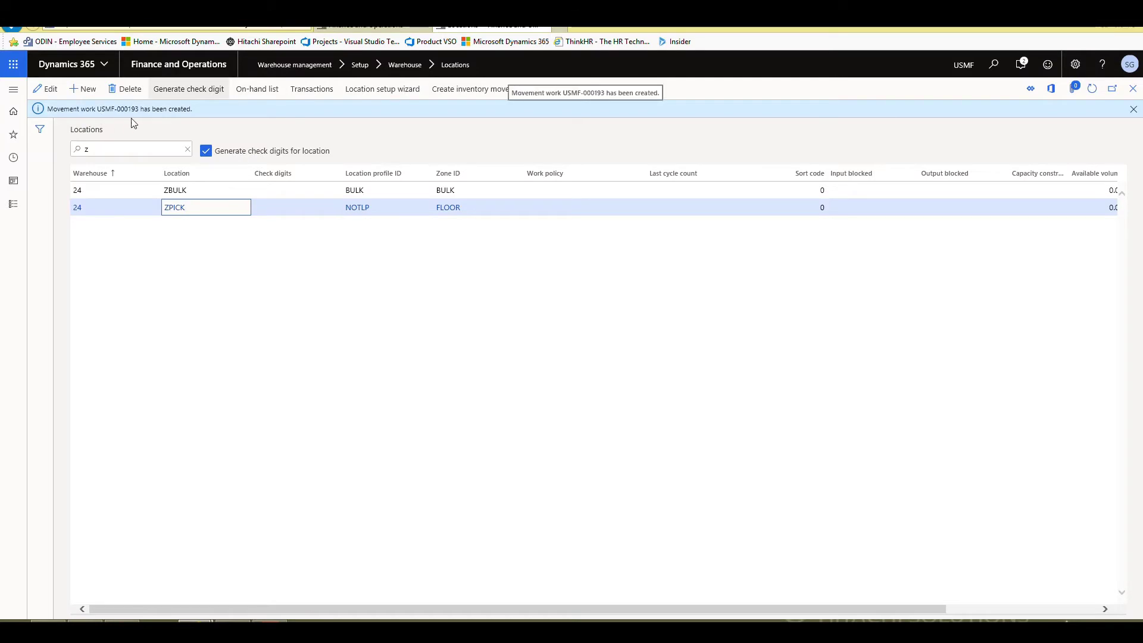
Step: Open All work and view work USMF-000193's pick from ZPICK and put to ZBULK
{"action": "left_click", "coordinate": [13, 89]}
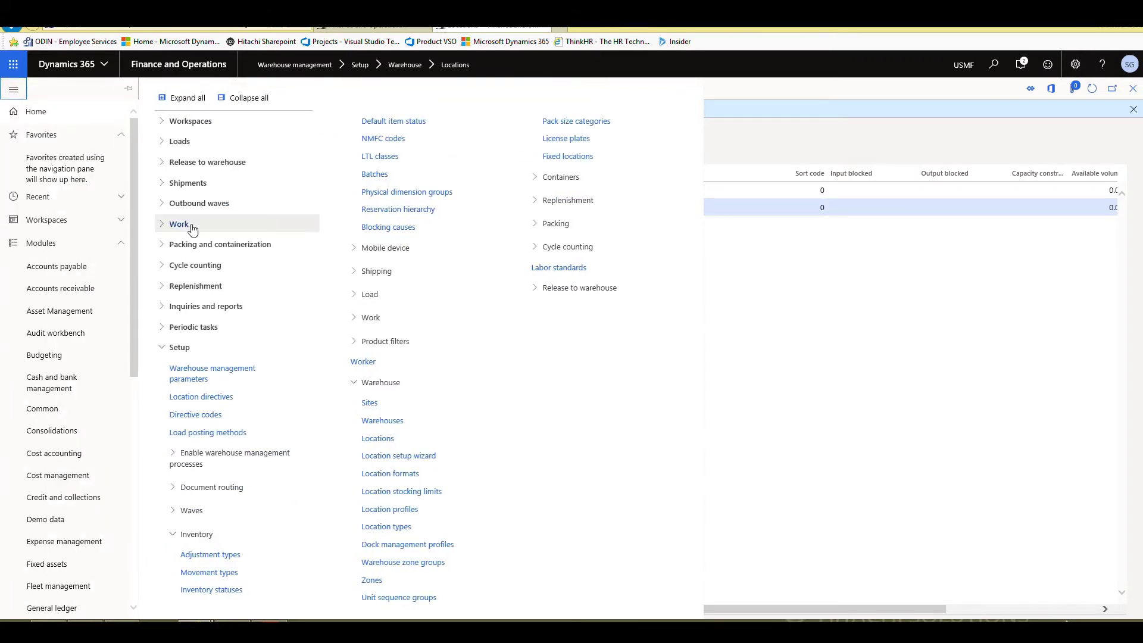
{"action": "left_click", "coordinate": [162, 226]}
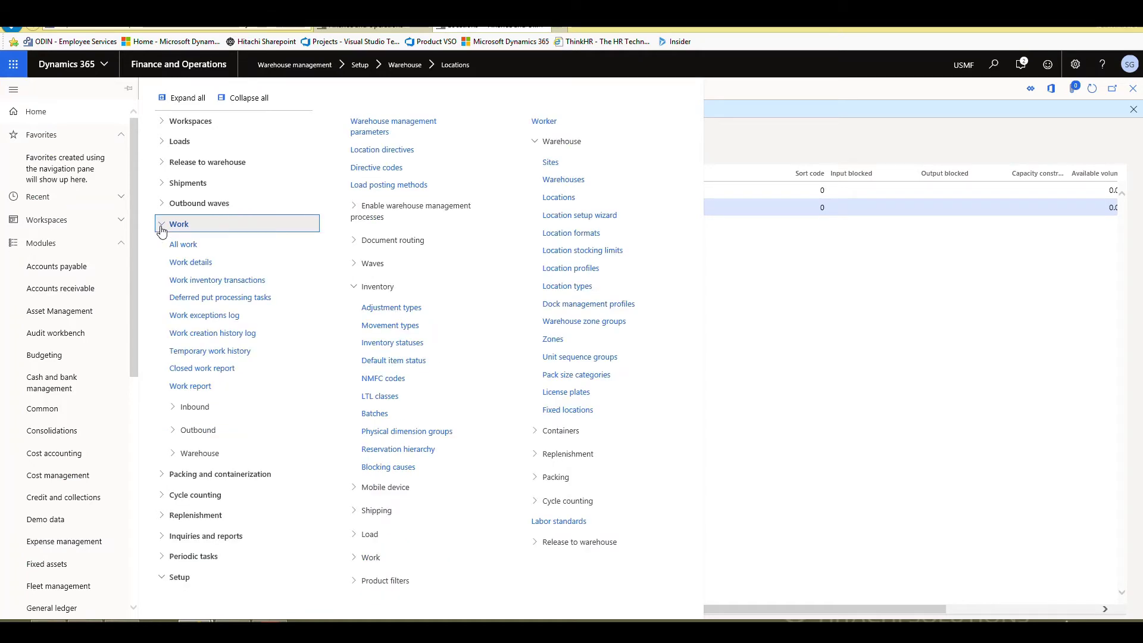
{"action": "left_click", "coordinate": [192, 244]}
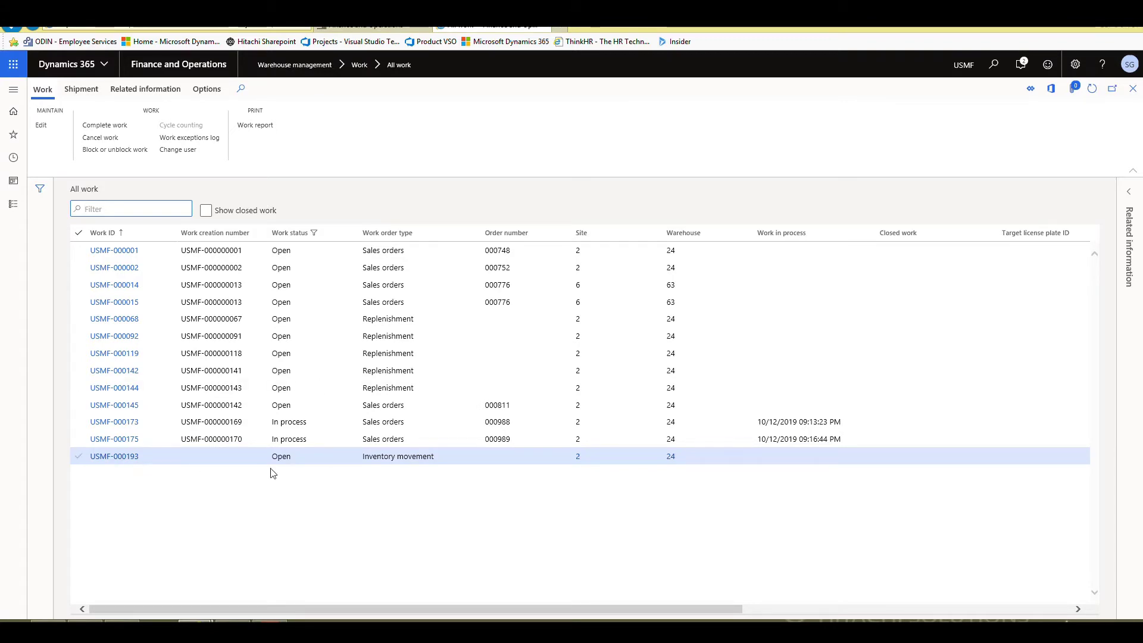
{"action": "left_click", "coordinate": [98, 460]}
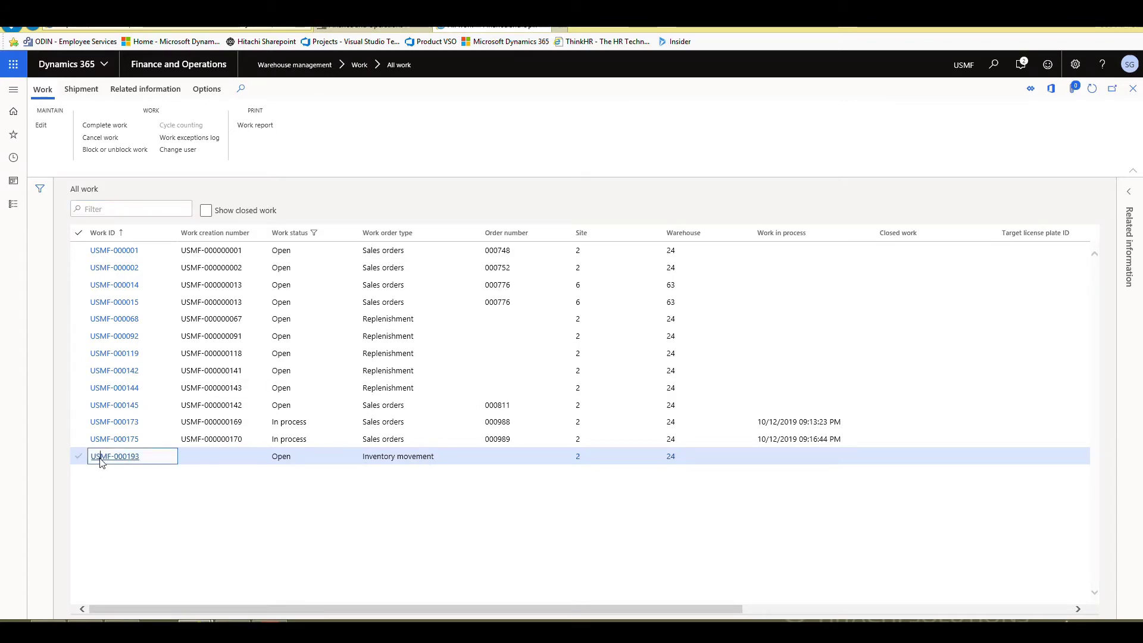